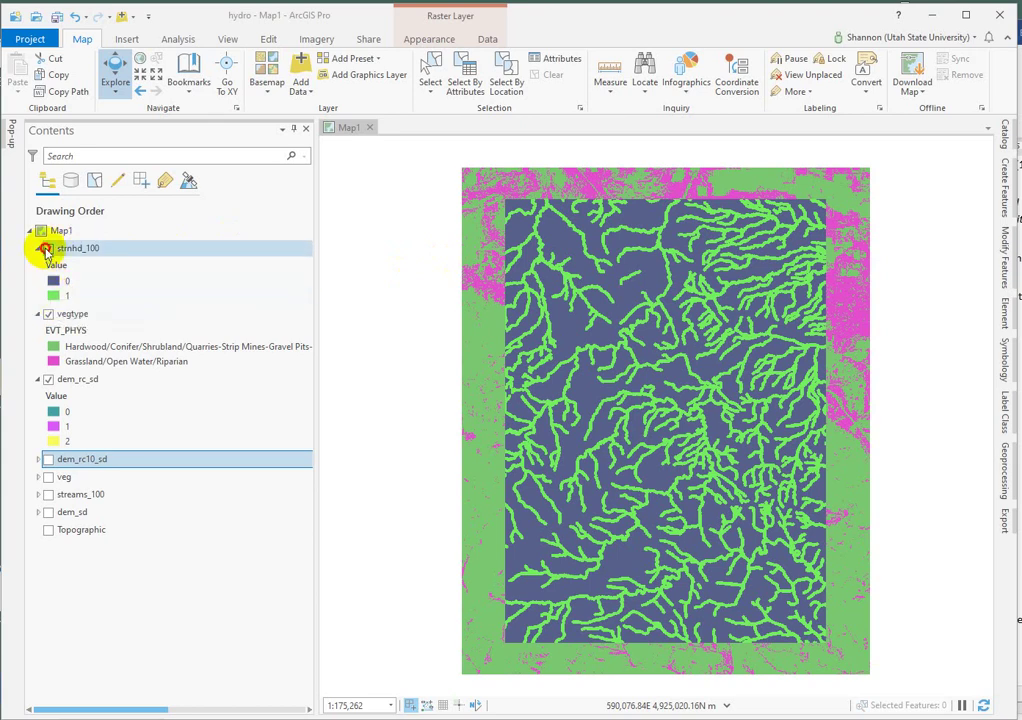
Turn off strmhd_100 in Contents so the vegtype vegetation raster shows.
click(48, 248)
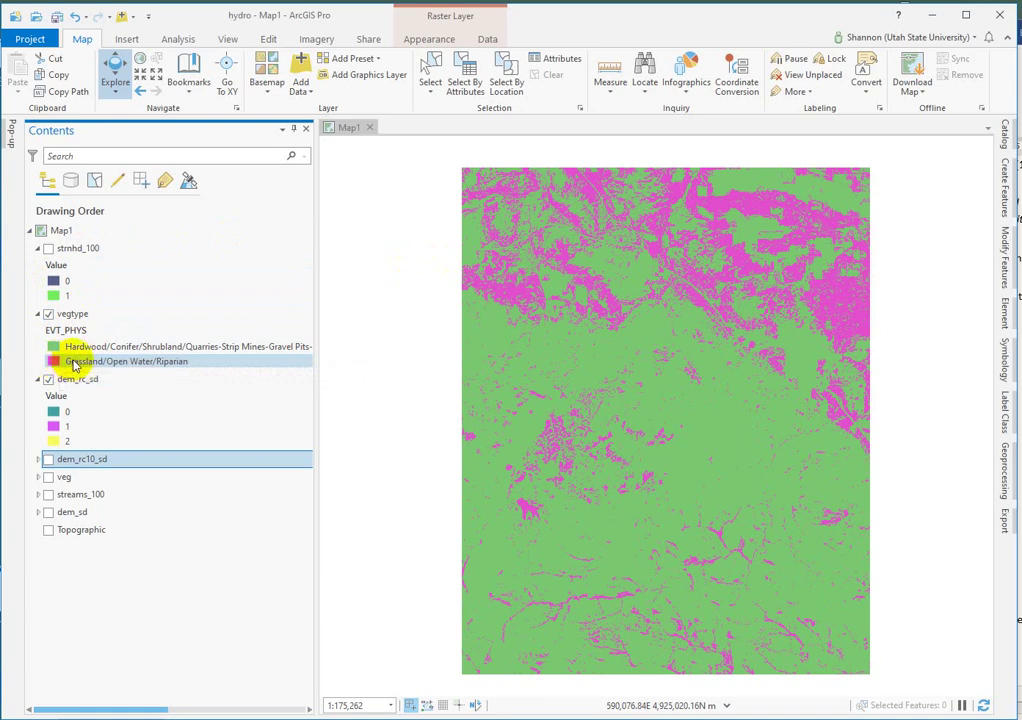
right_click(65, 318)
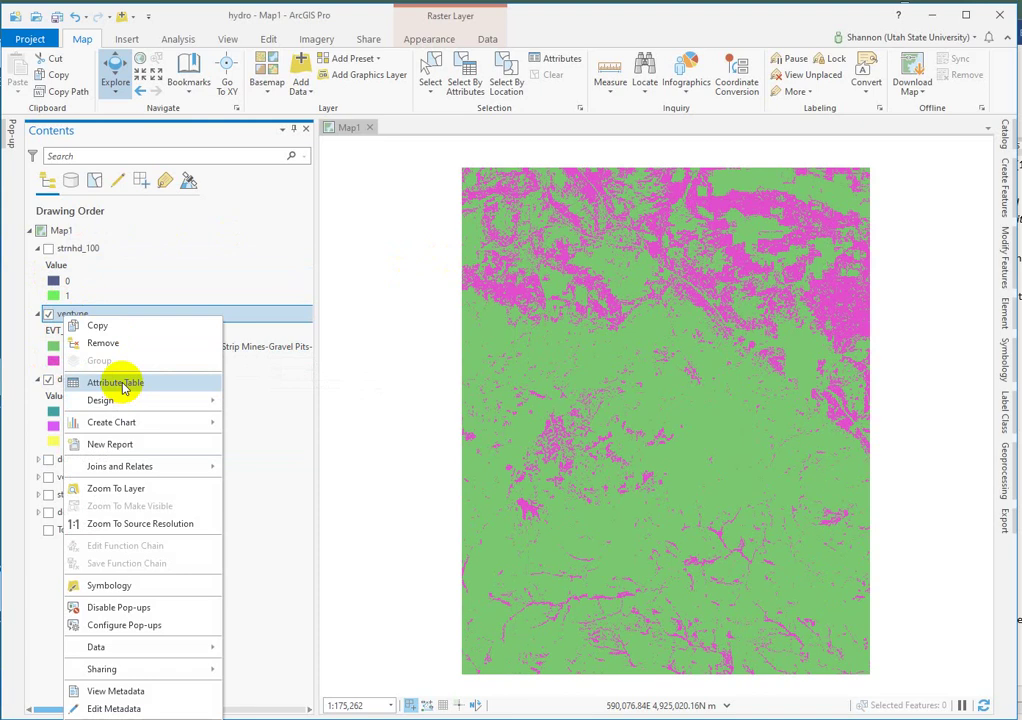
click(115, 383)
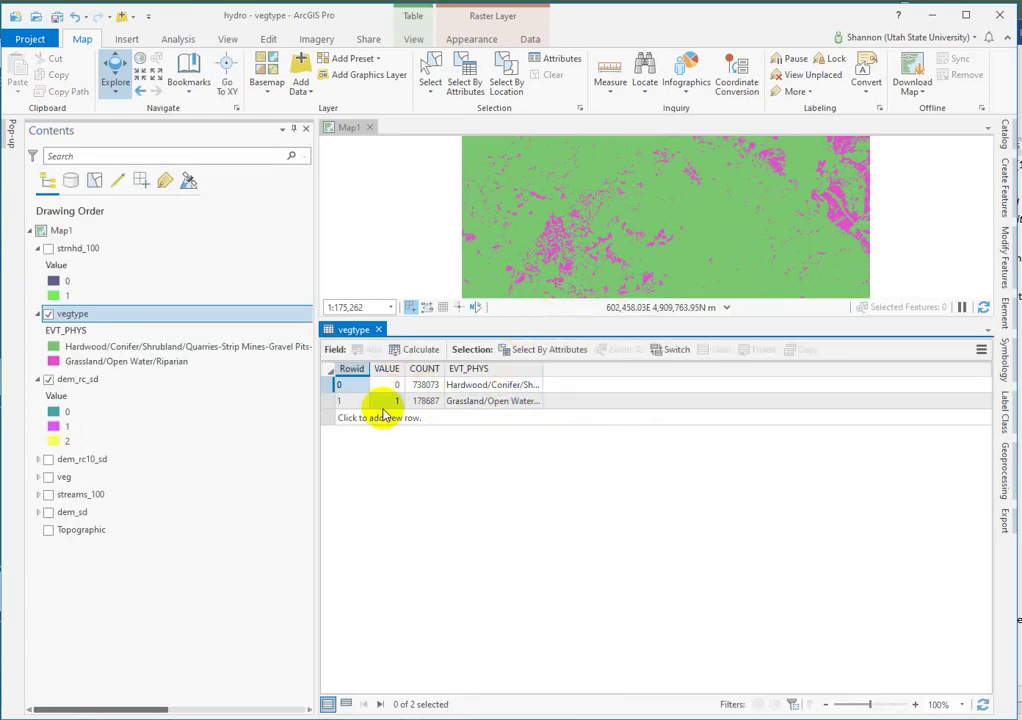
click(379, 331)
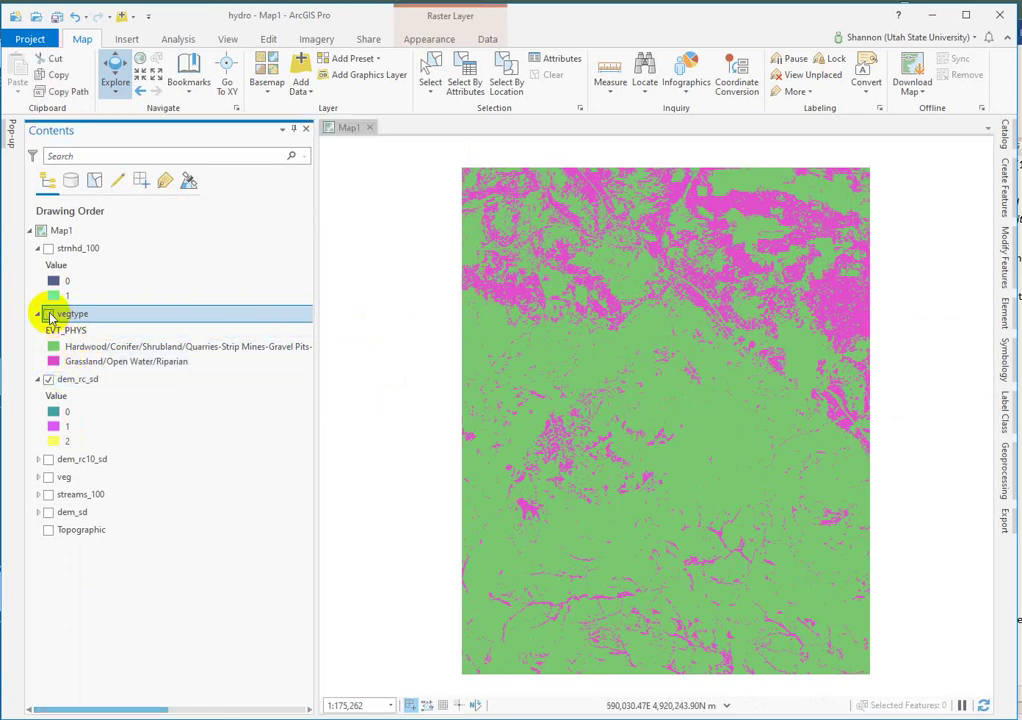
Turn off vegtype so the three-class dem_rc_sd elevation raster fills the map.
click(48, 314)
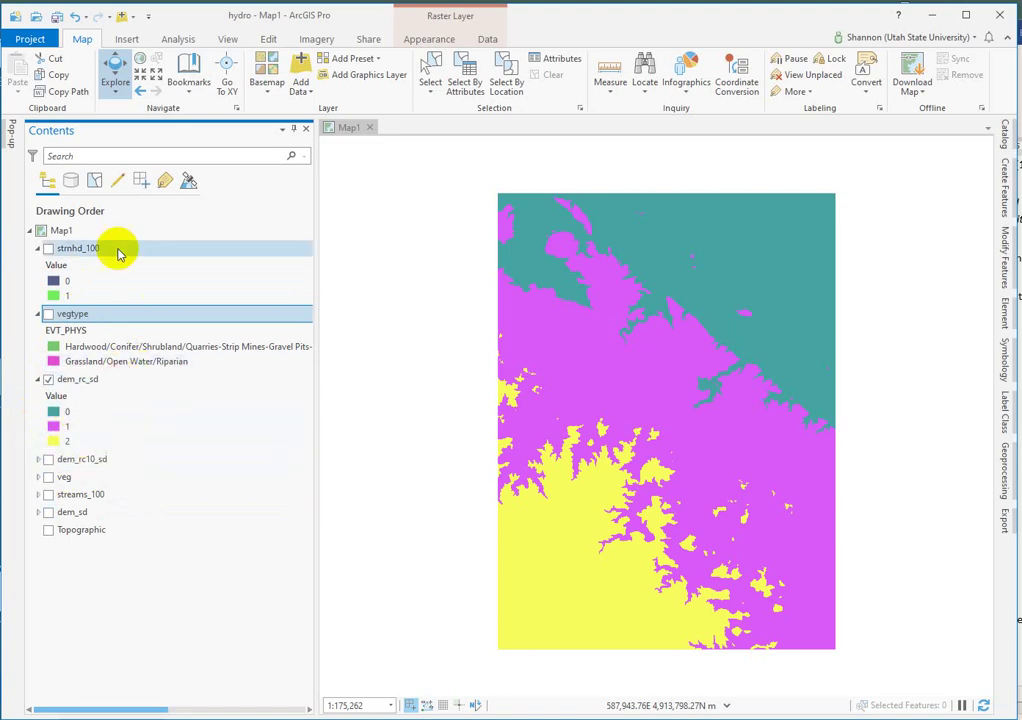
click(643, 327)
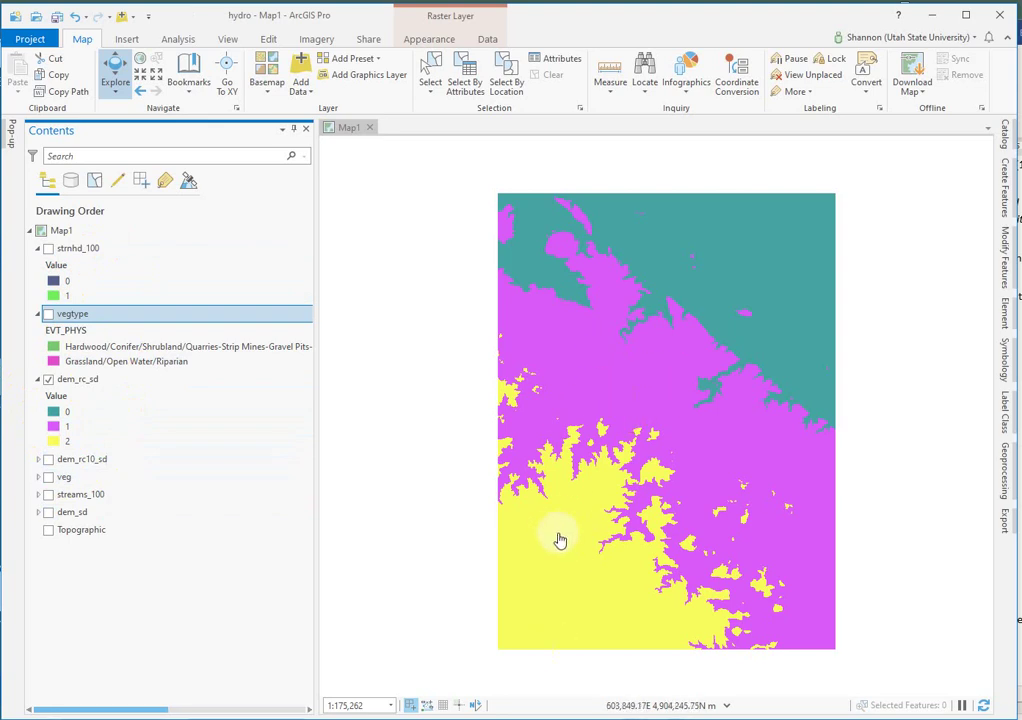
click(650, 381)
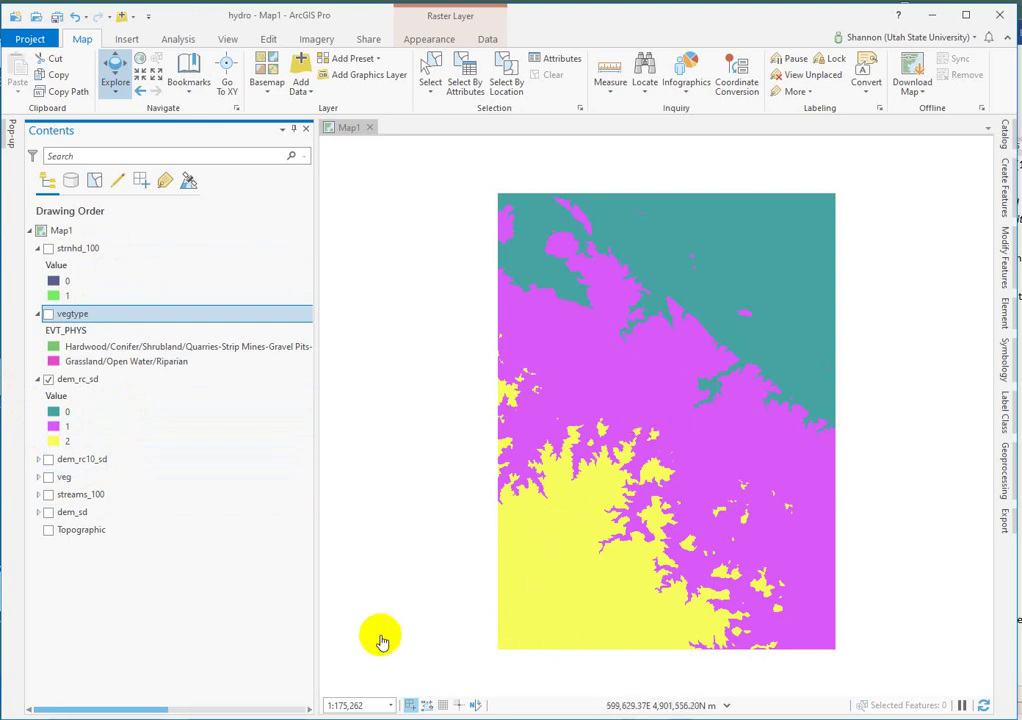
click(55, 441)
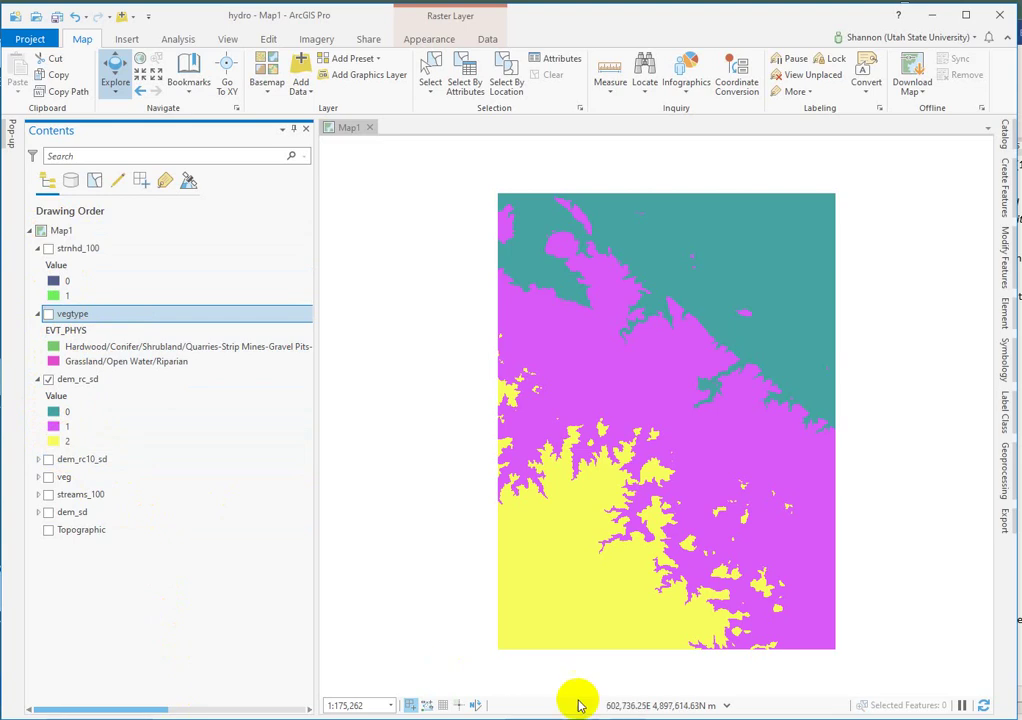
Hide dem_rc_sd and display dem_rc10_sd in its place.
click(48, 379)
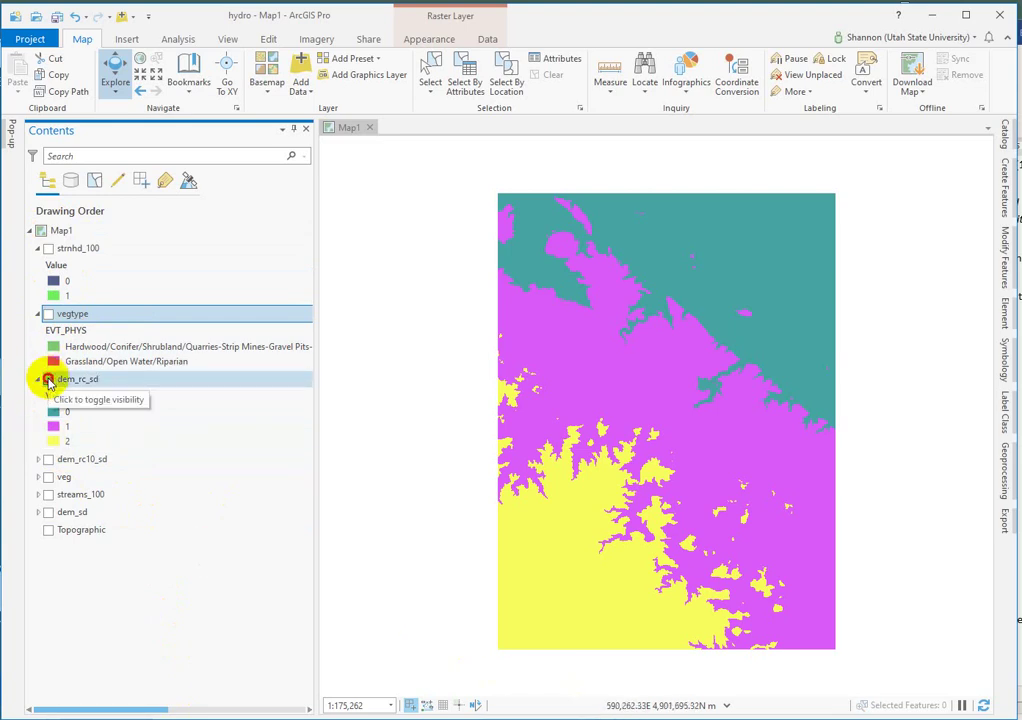
click(48, 460)
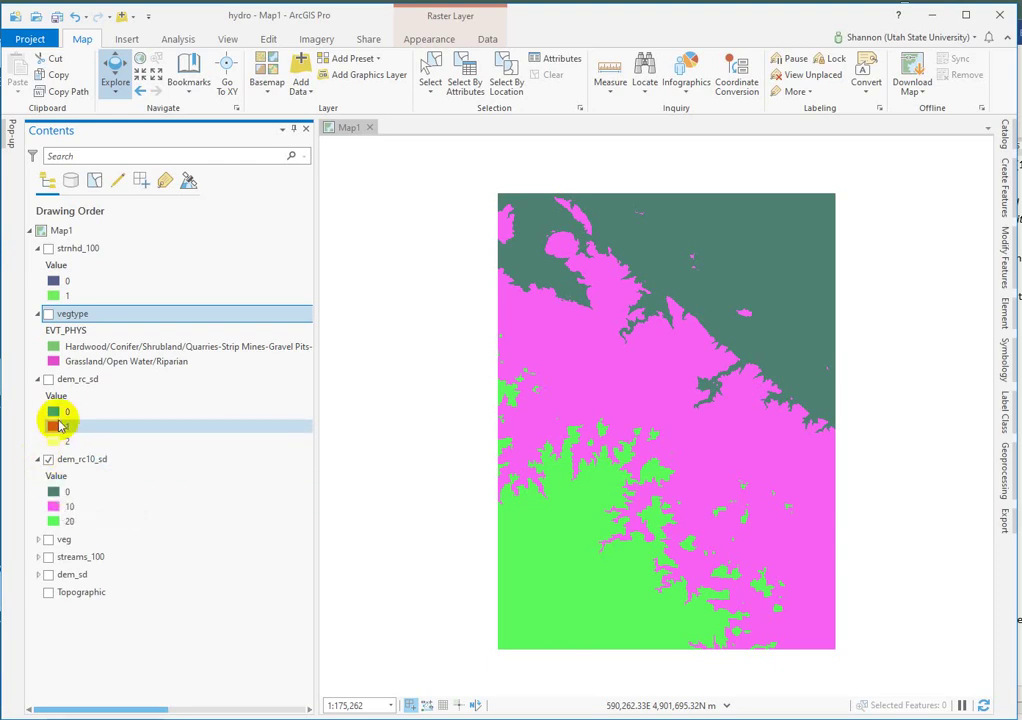
click(48, 380)
click(48, 380)
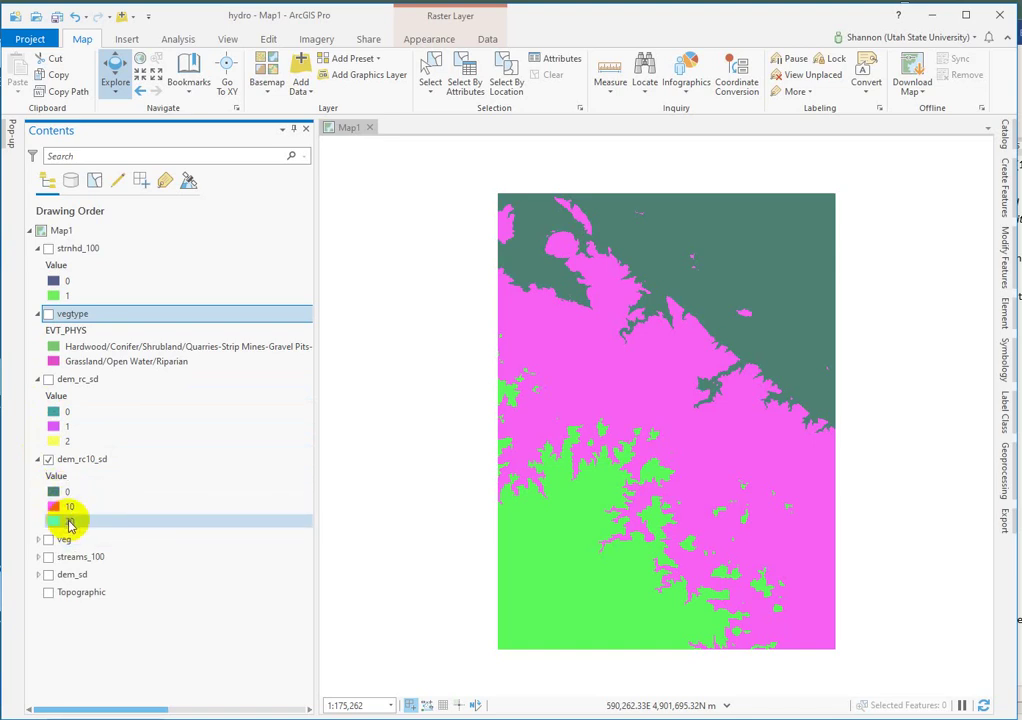
Move dem_rc_sd below dem_rc10_sd in Contents and turn strmhd_100 back on.
click(37, 379)
mouse_move(80, 379)
mouse_down()
mouse_move(86, 472)
mouse_move(80, 450)
mouse_move(82, 464)
mouse_up()
click(48, 249)
Turn vegtype back on and find Raster Calculator through the geoprocessing search.
click(48, 313)
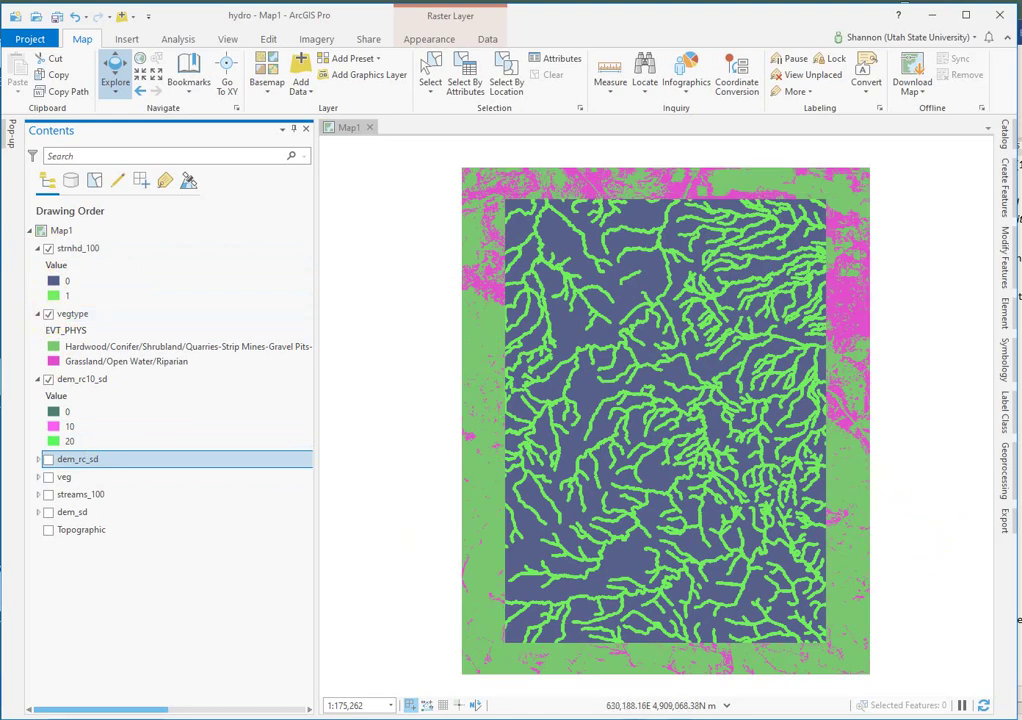
click(1006, 466)
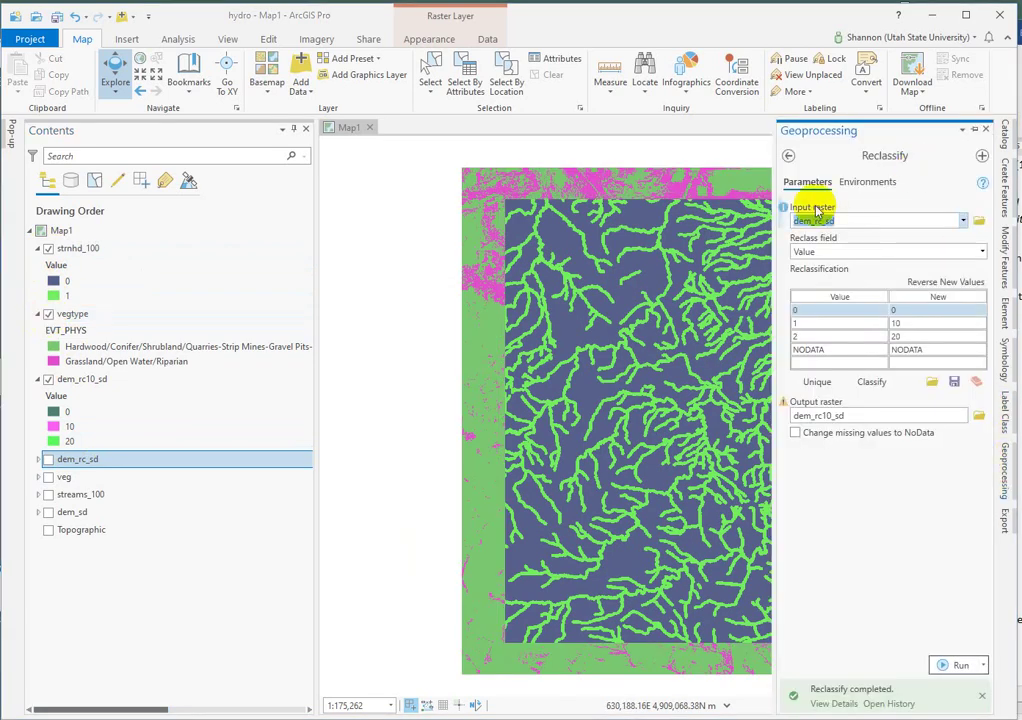
click(789, 156)
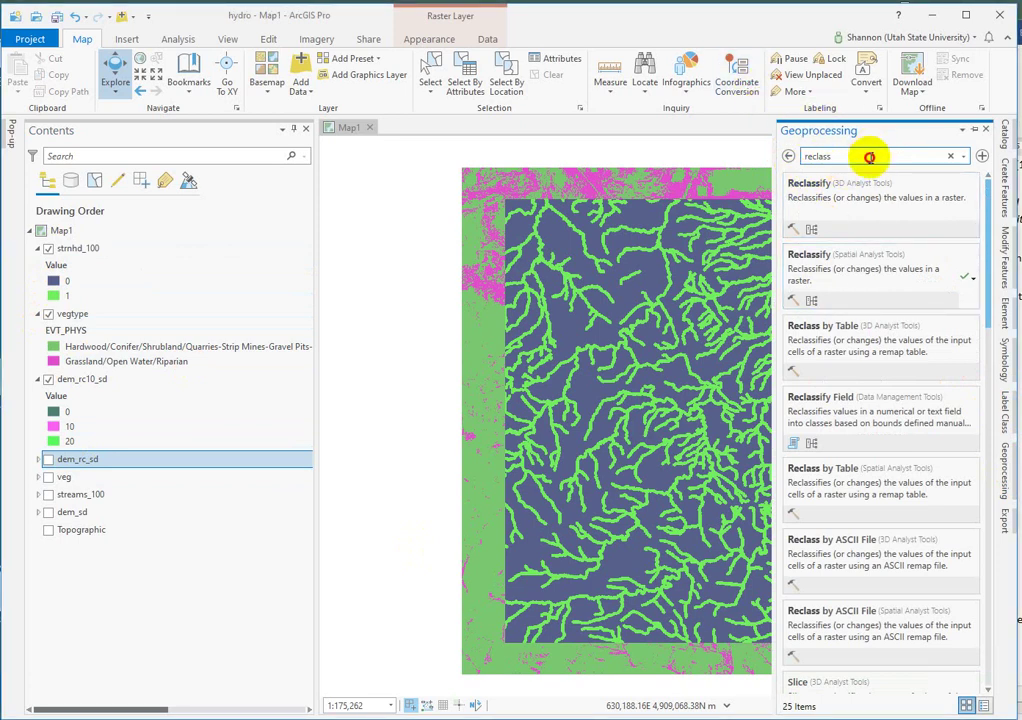
click(816, 157)
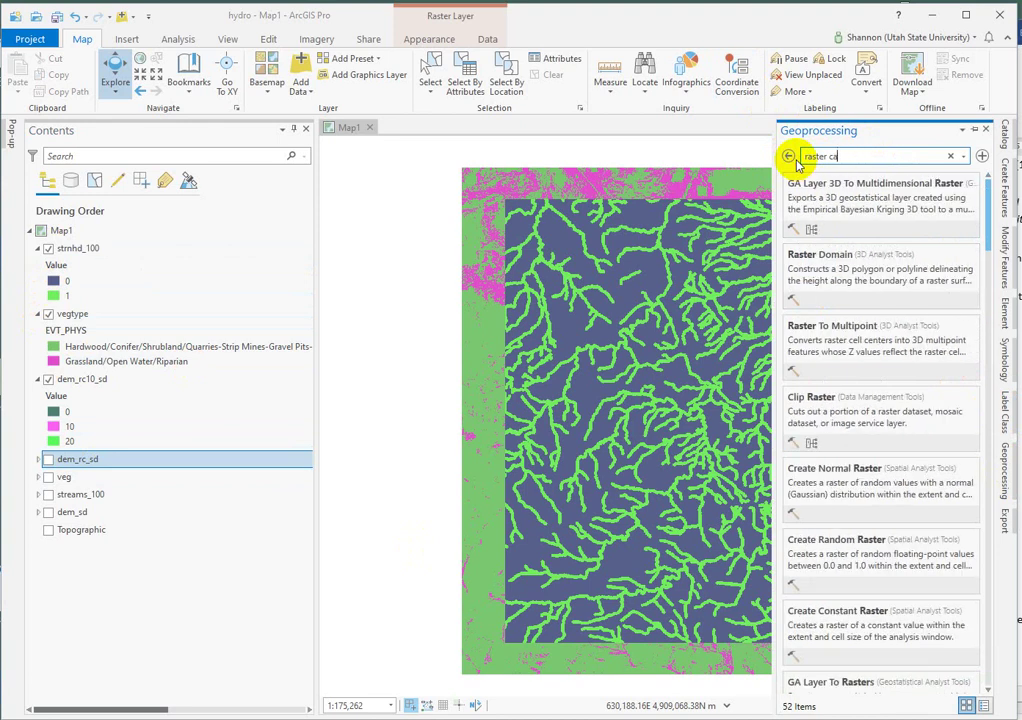
text(tor)
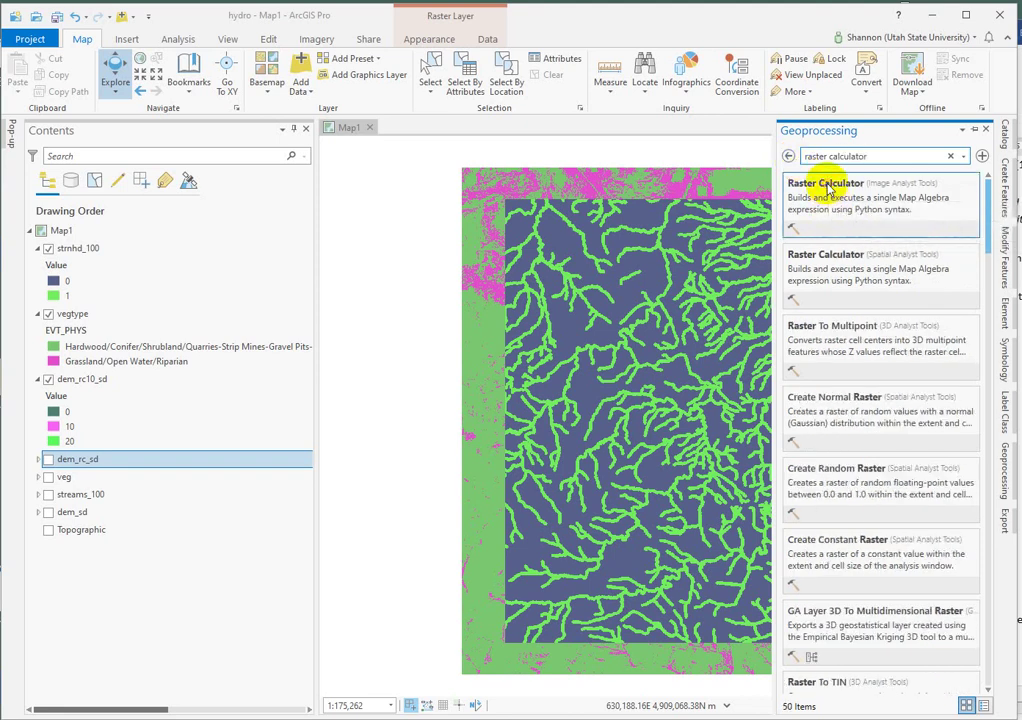
click(815, 188)
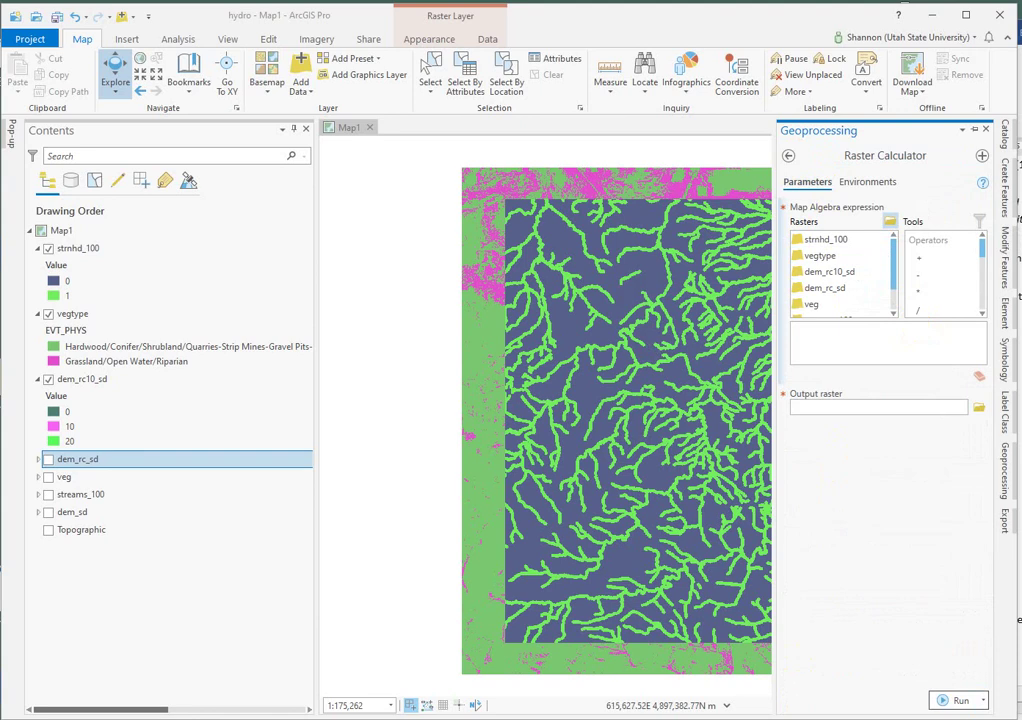
Build the map algebra expression strmhd_100 + vegtype + dem_rc10_sd.
click(1005, 447)
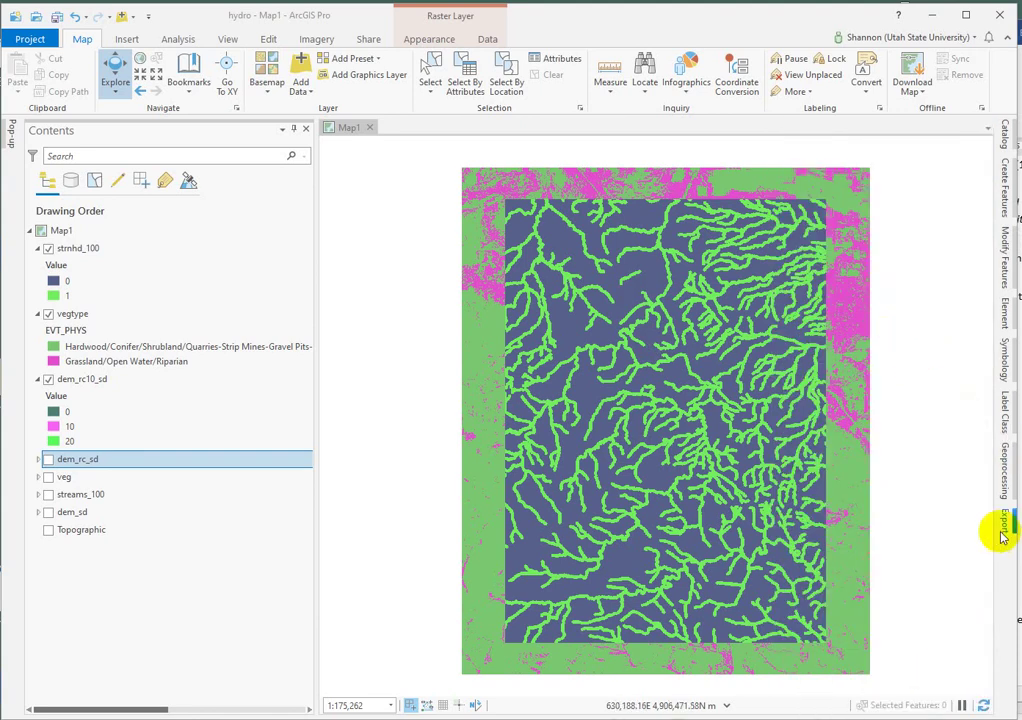
click(1005, 465)
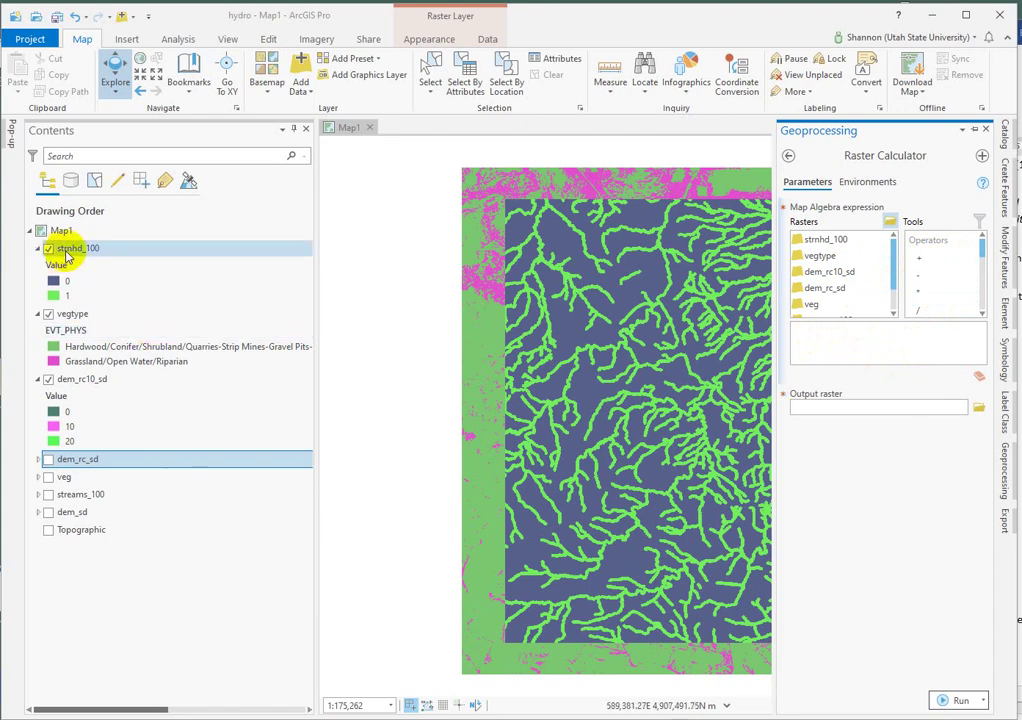
double_click(840, 242)
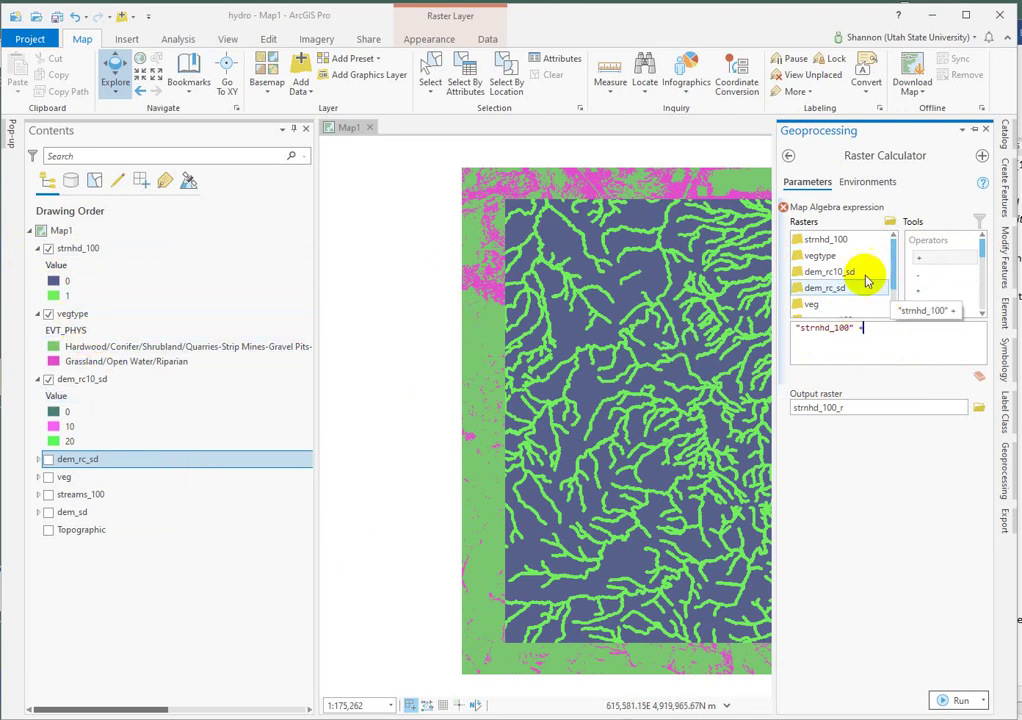
double_click(822, 255)
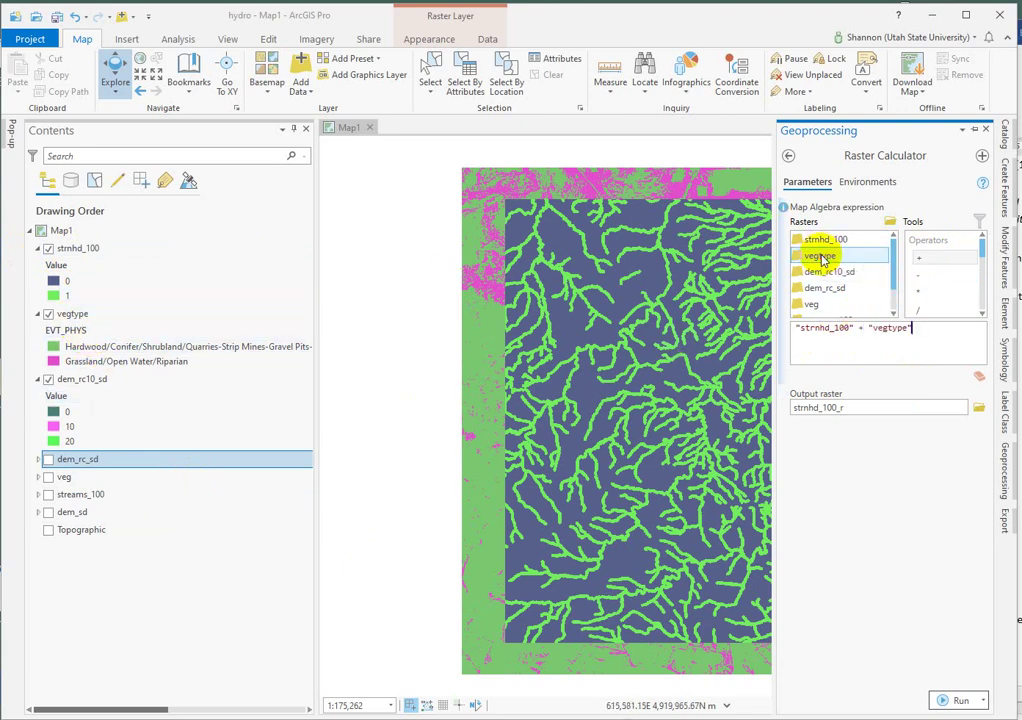
double_click(920, 259)
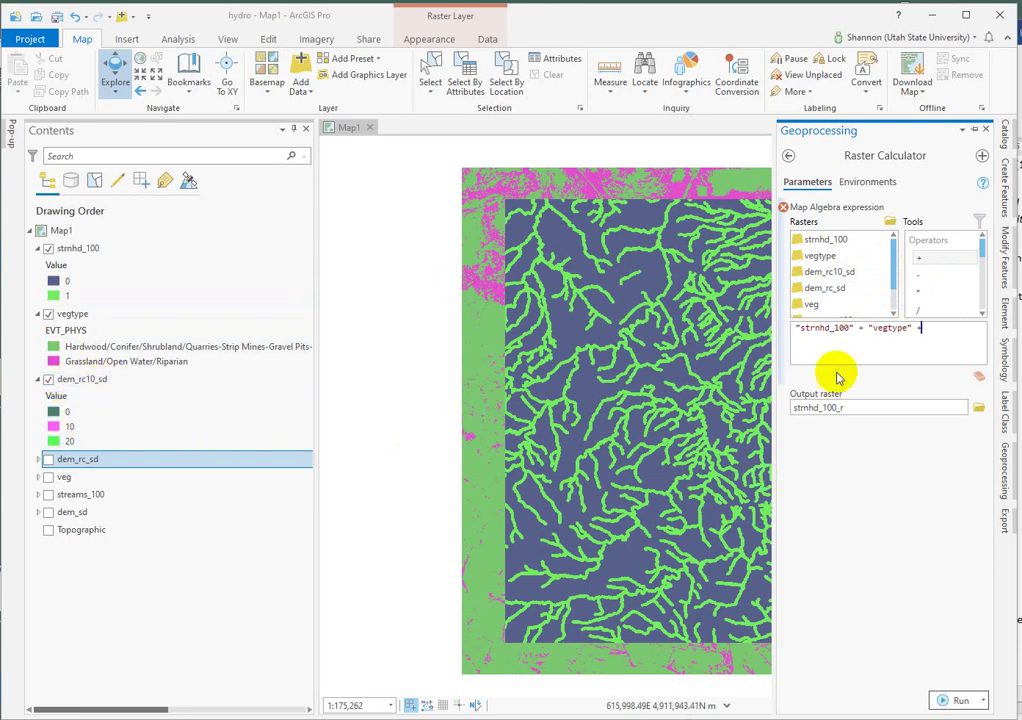
double_click(836, 274)
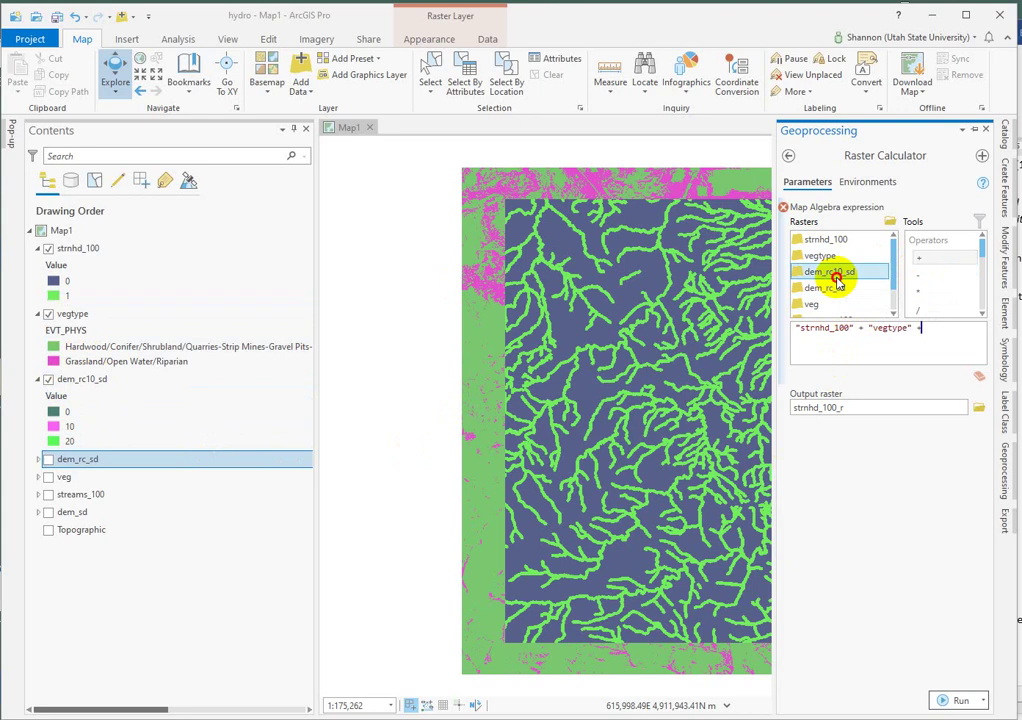
Name the output raster snailmodel1 and run the calculation.
click(979, 408)
click(522, 616)
text(model1)
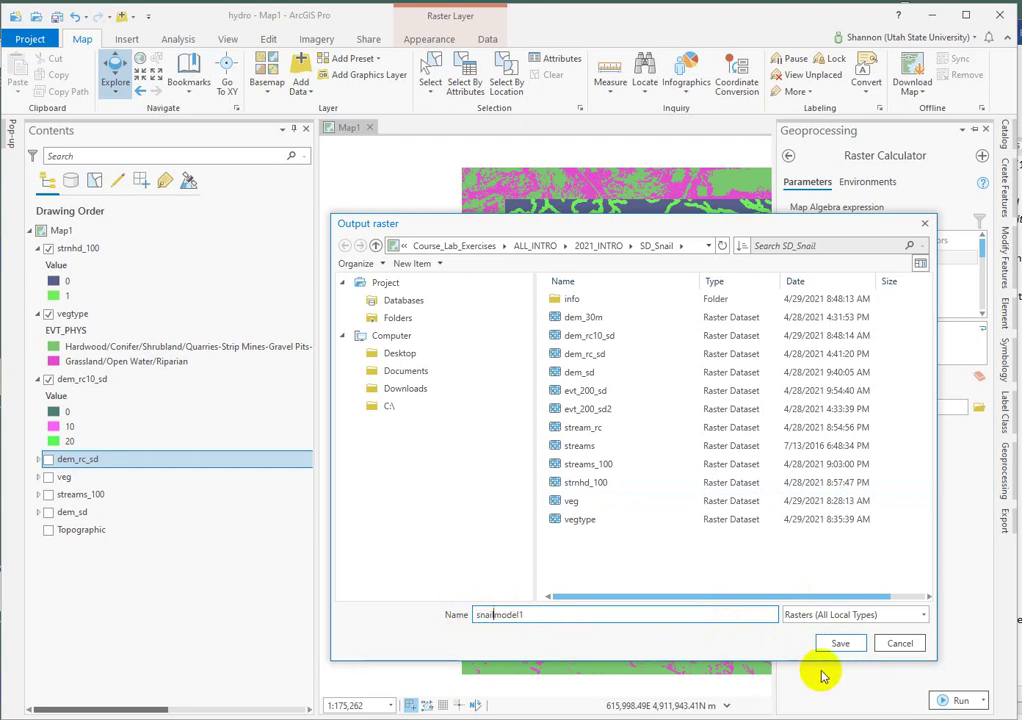
click(839, 642)
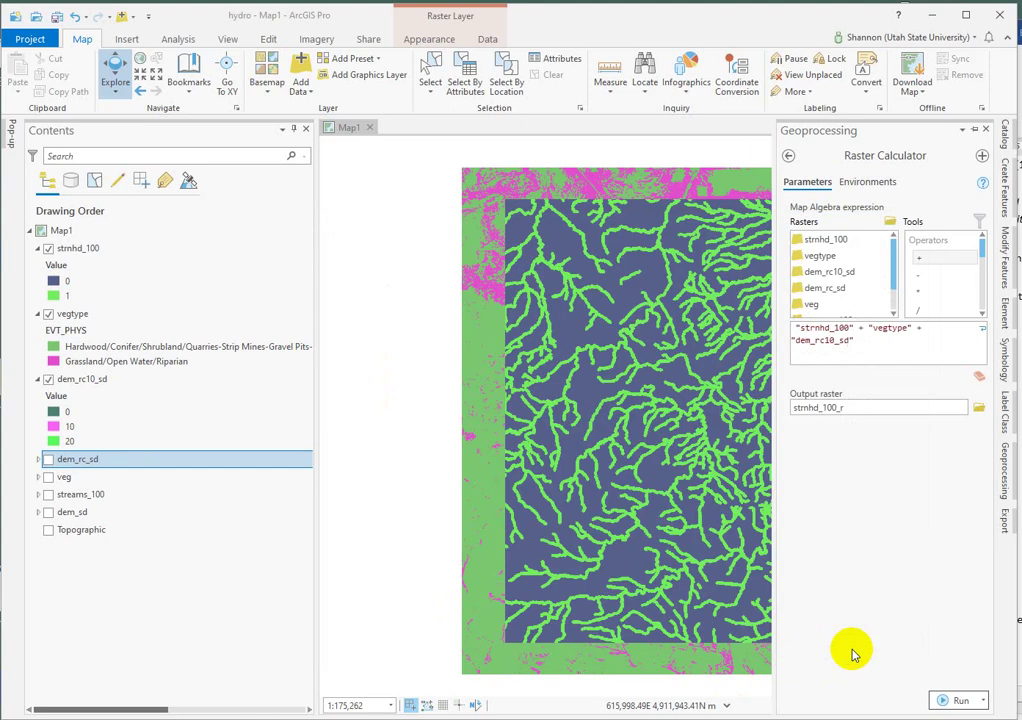
click(960, 703)
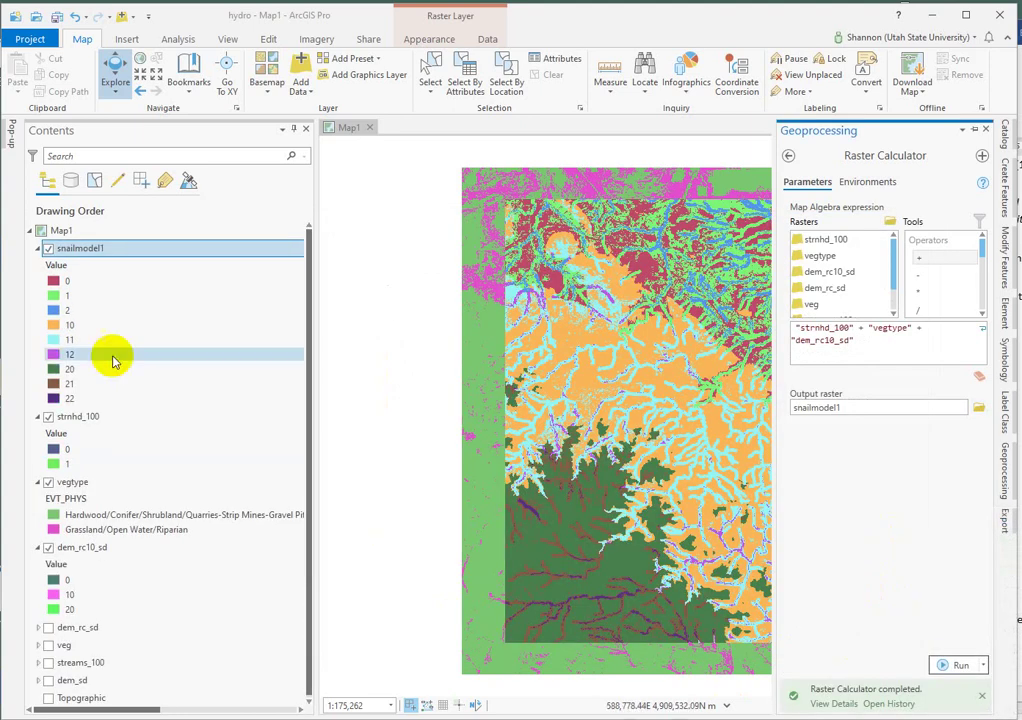
Collapse the Geoprocessing pane and uncheck the source layers, leaving only snailmodel1 visible.
click(47, 418)
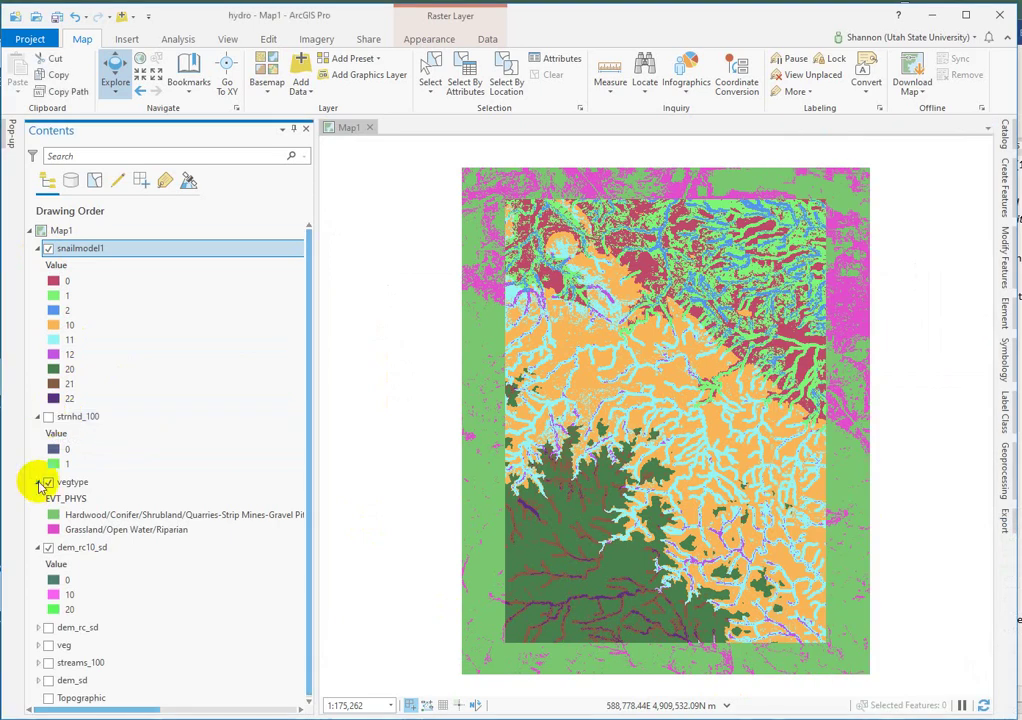
click(47, 482)
click(48, 548)
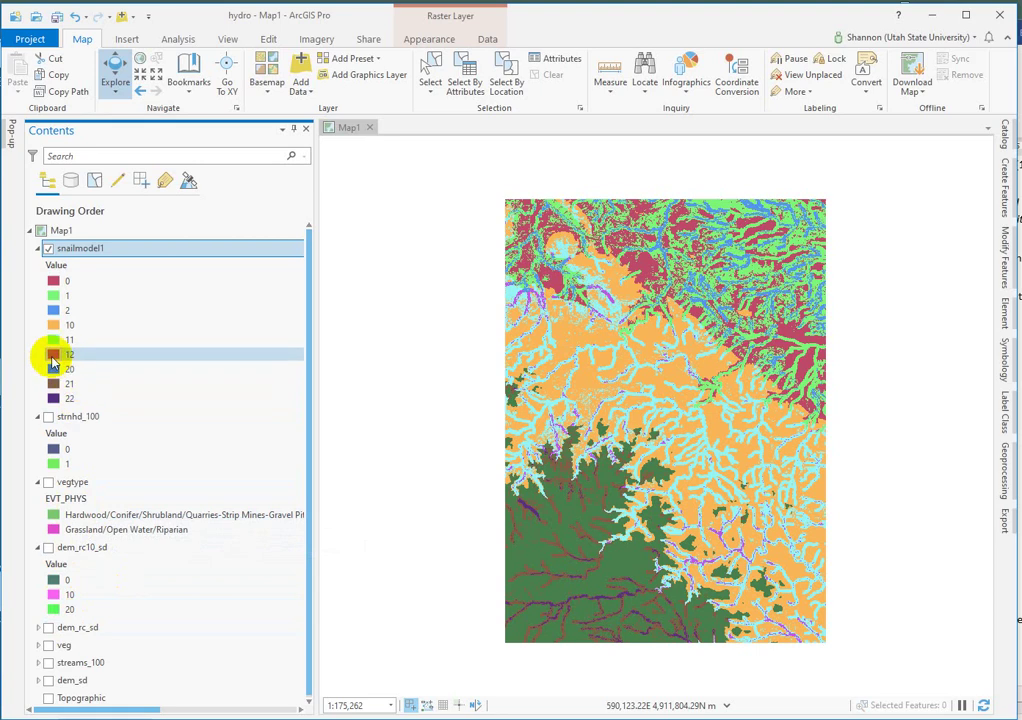
Check snailmodel1's nine-class Unique Values symbology, then pan to centre the raster.
click(65, 357)
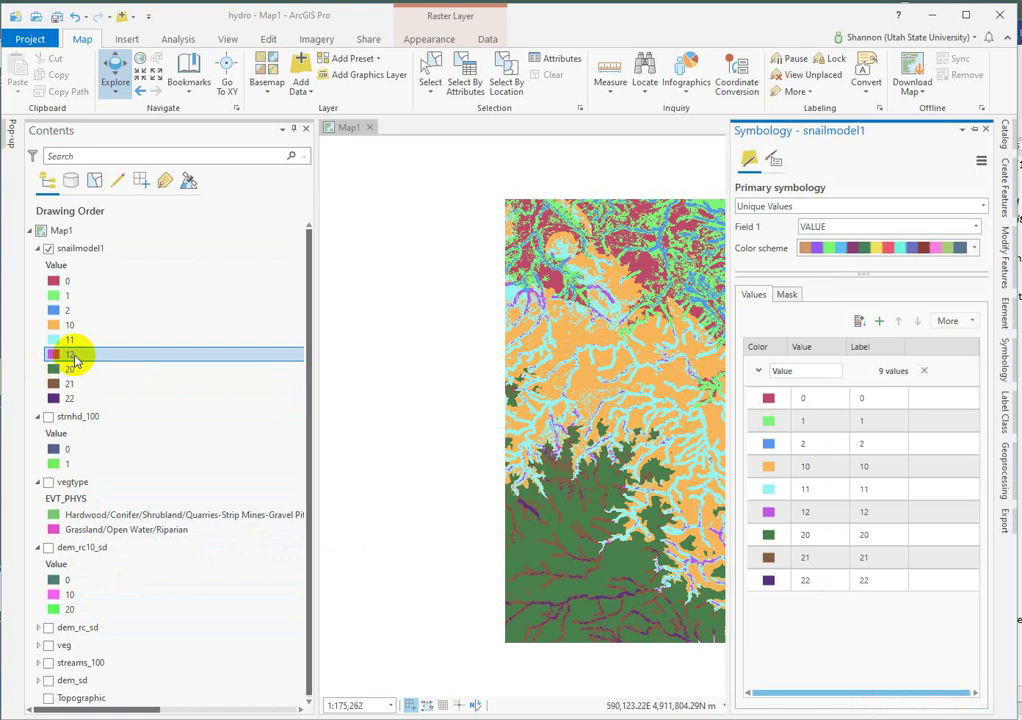
click(50, 397)
click(52, 355)
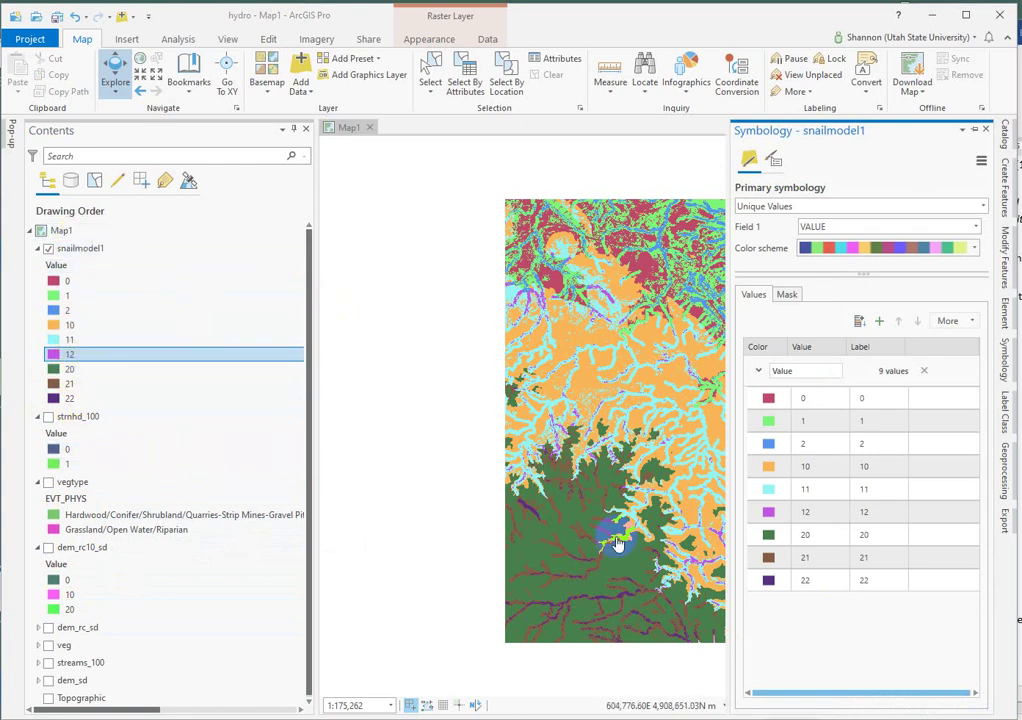
click(640, 449)
drag(640, 449, 528, 448)
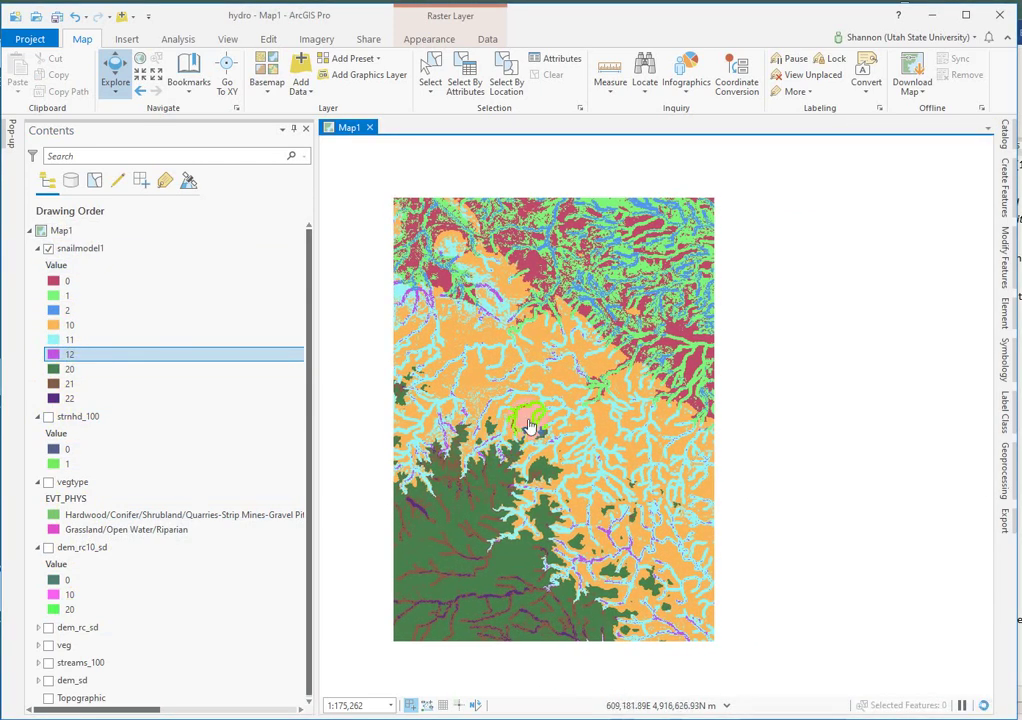